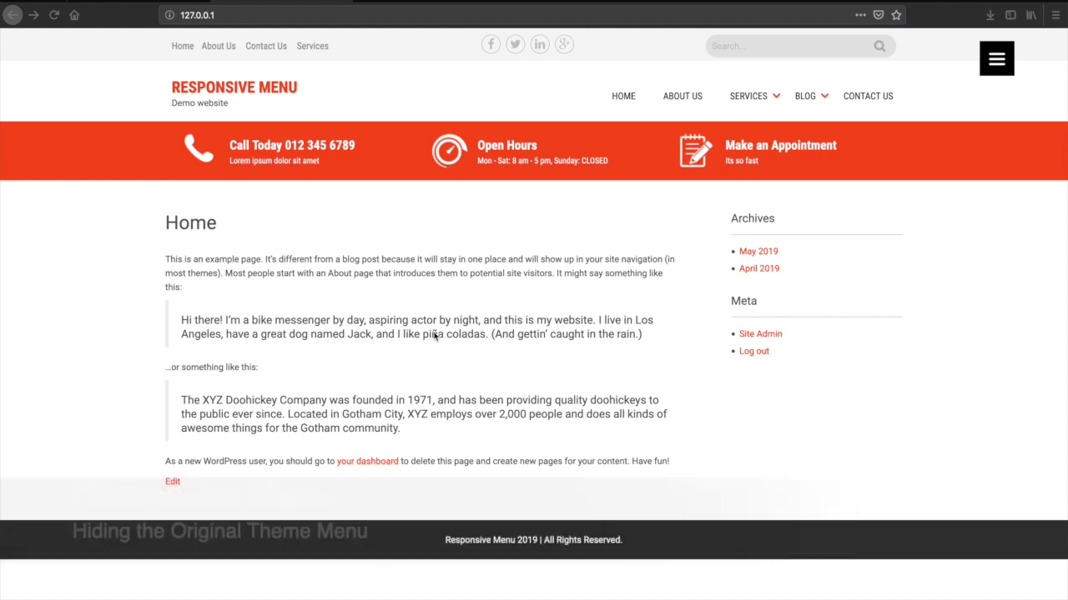
Examine the demo site's theme menu and hamburger menu in a full-screen window and in a narrow window.
click(1001, 62)
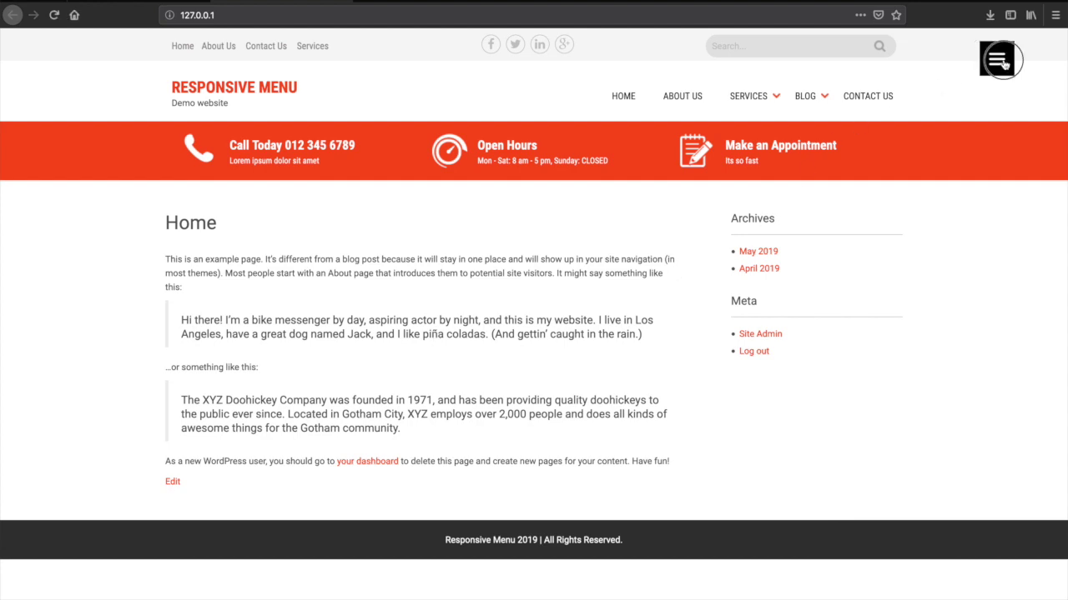
click(1001, 60)
key(super+ctrl+f)
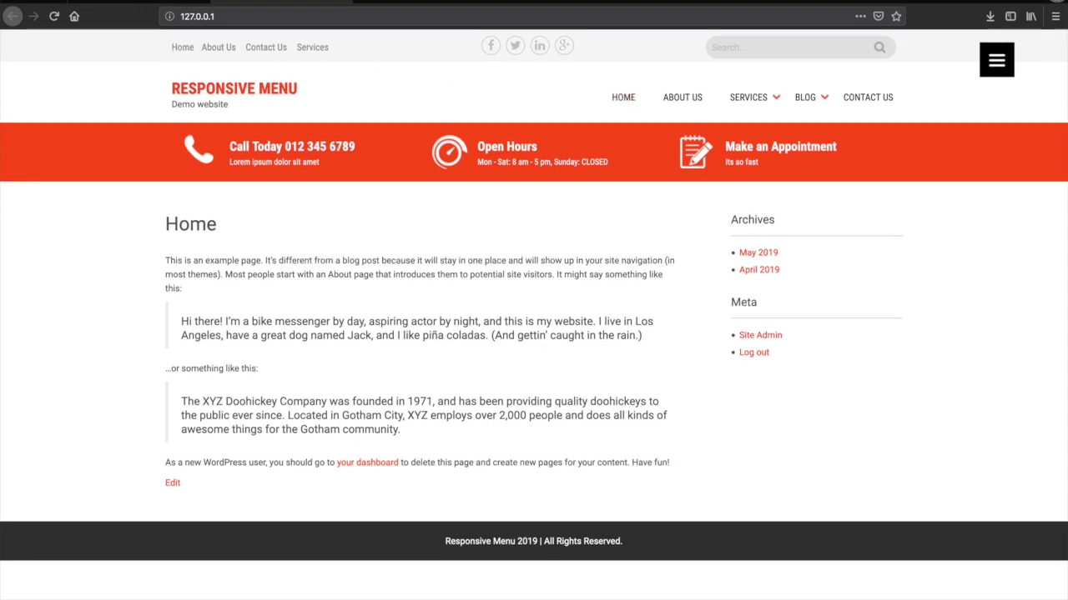
drag(1026, 33, 575, 74)
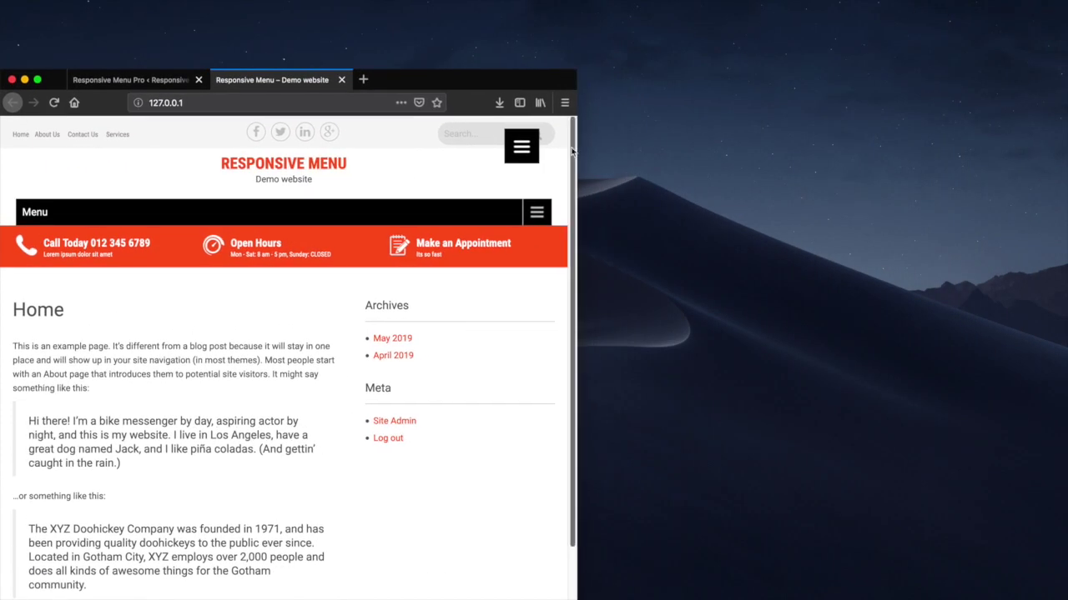
click(540, 212)
click(542, 214)
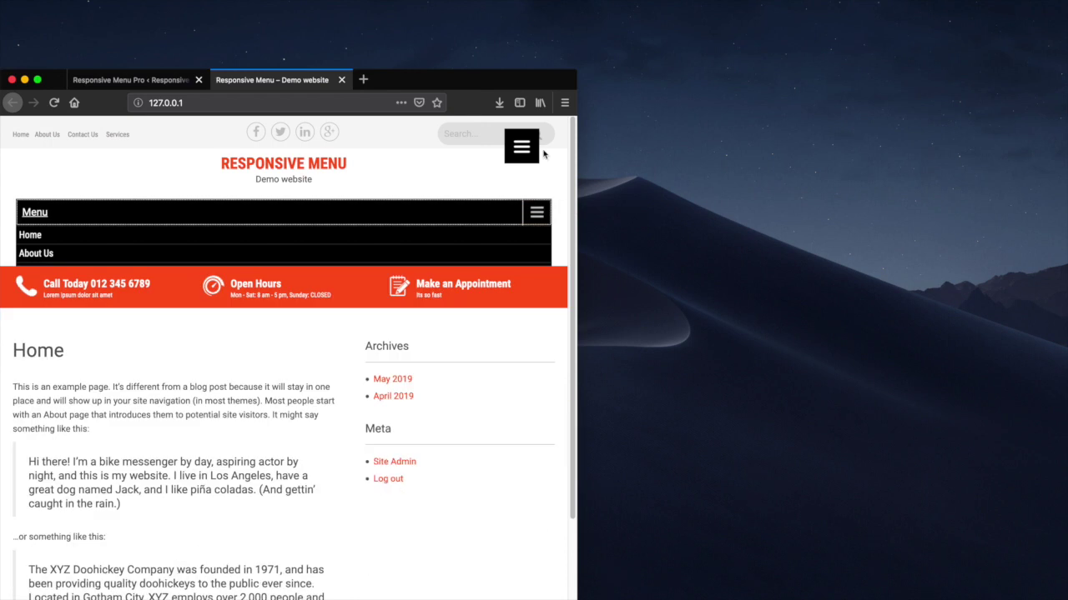
key(super+ctrl+f)
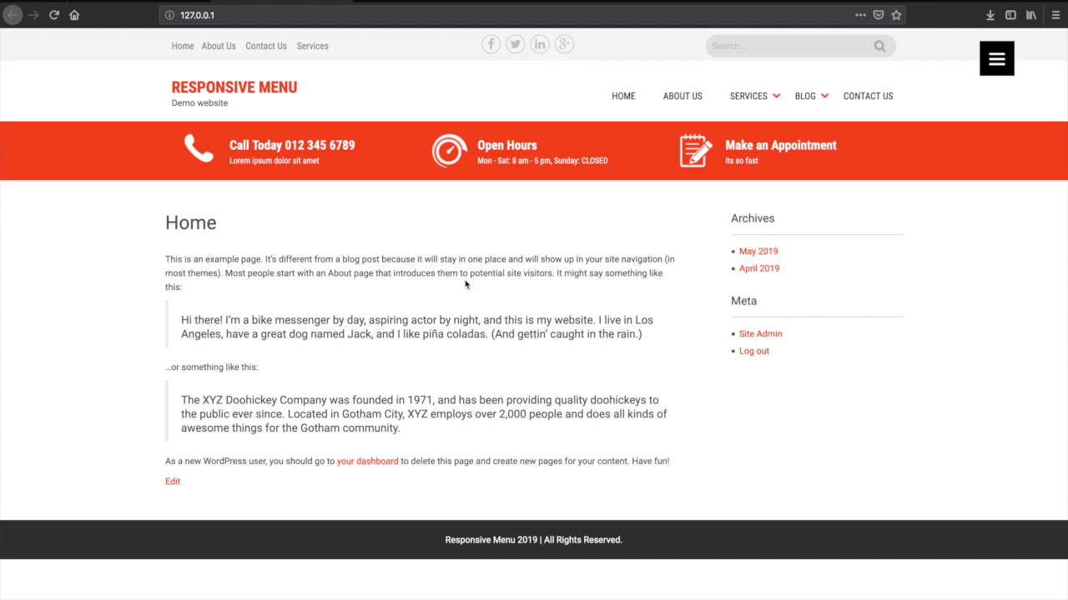
Open the Initial Setup settings of Responsive Menu Pro in the site's admin page.
click(158, 3)
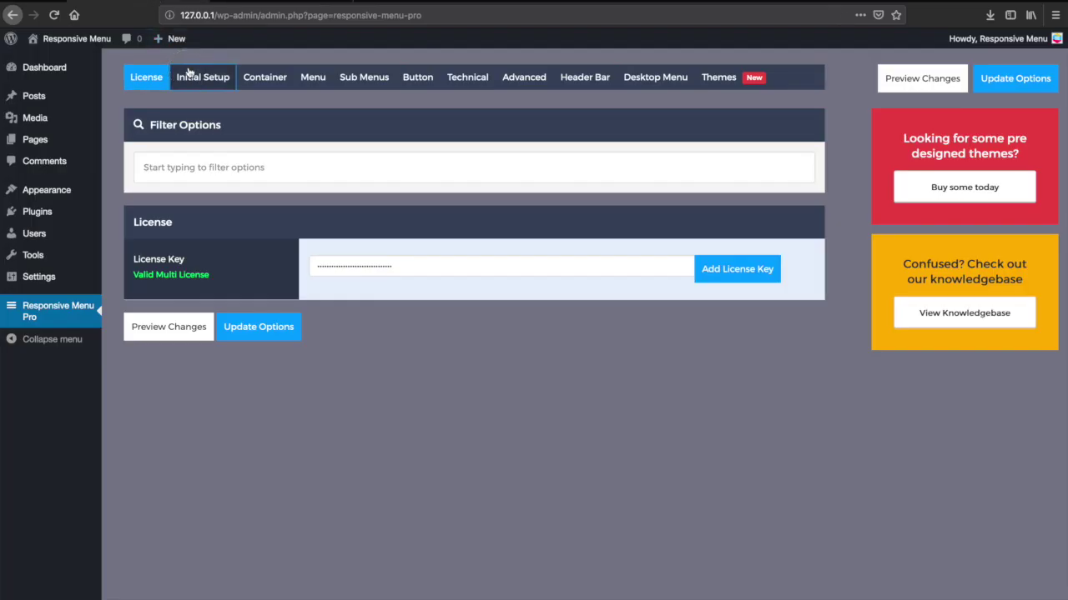
click(189, 73)
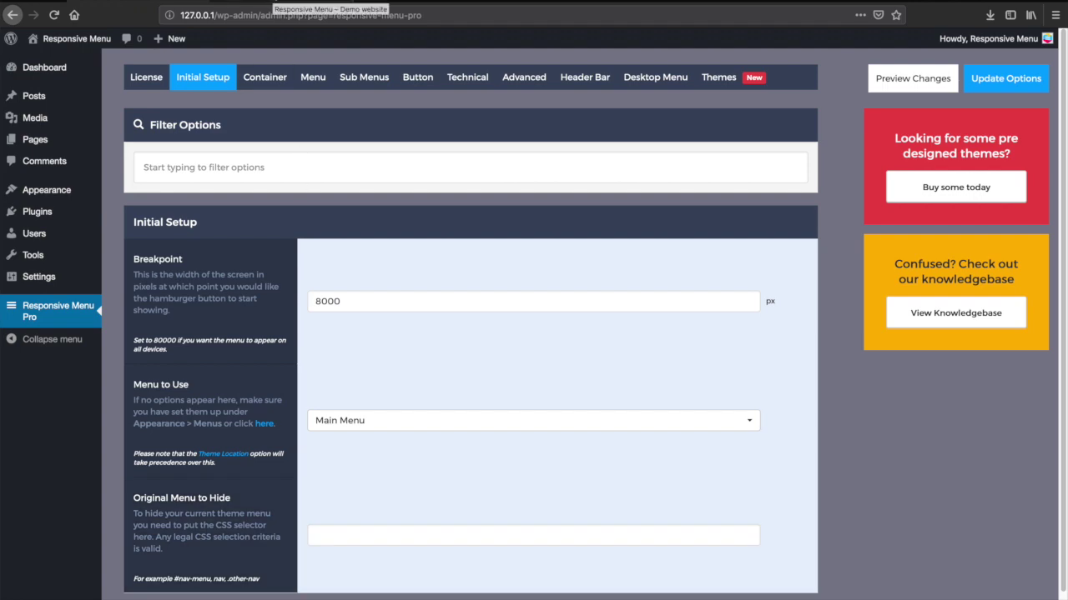
Return to the demo website, open the page Inspector and pick the Home link in the header's main menu.
key(ctrl+Tab)
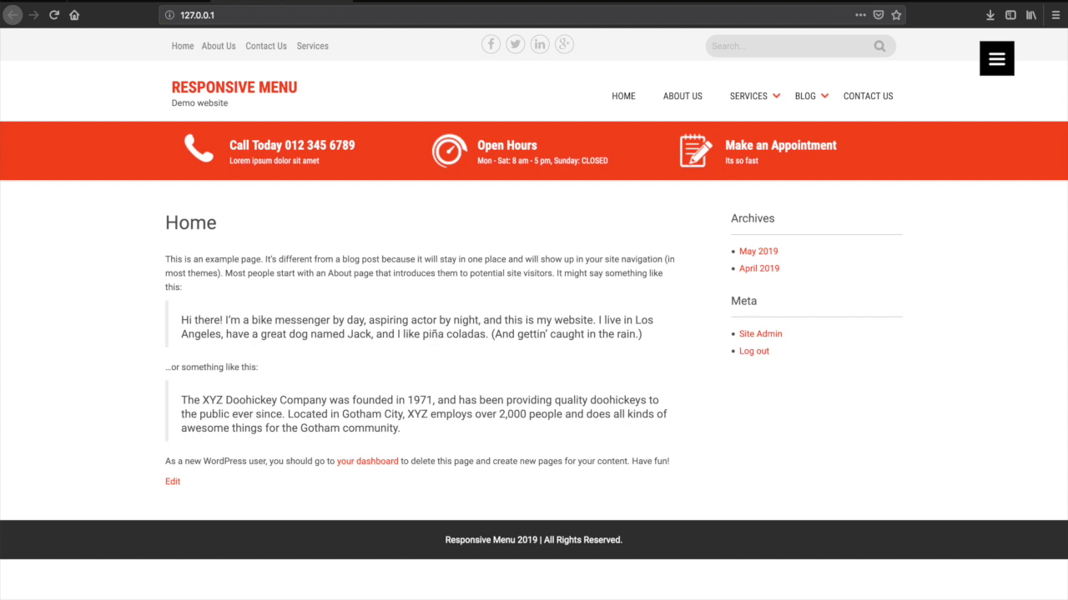
click(283, 0)
mouse_move(310, 33)
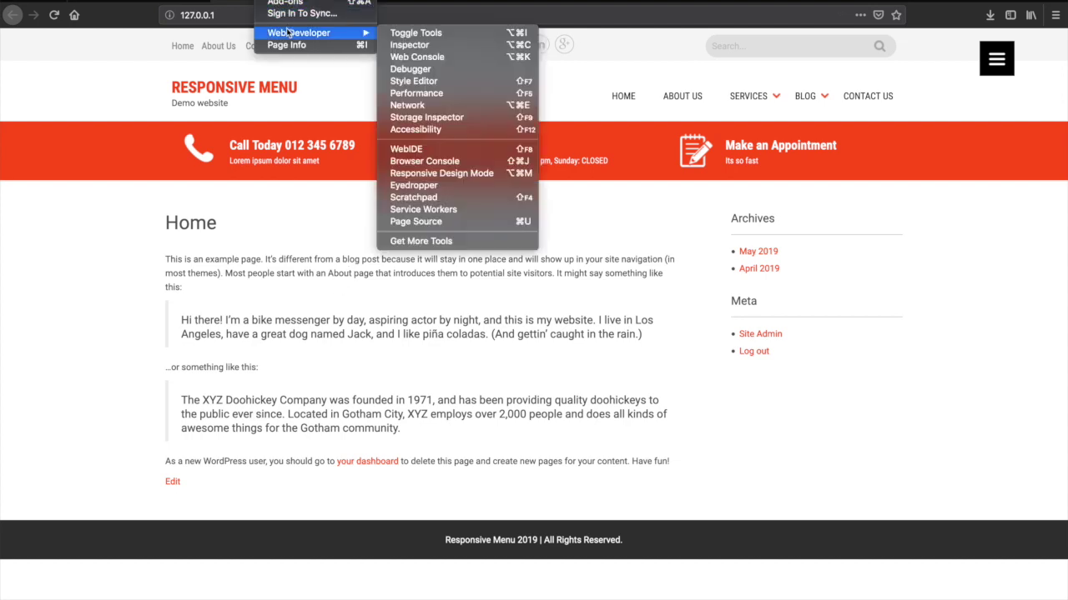
click(403, 46)
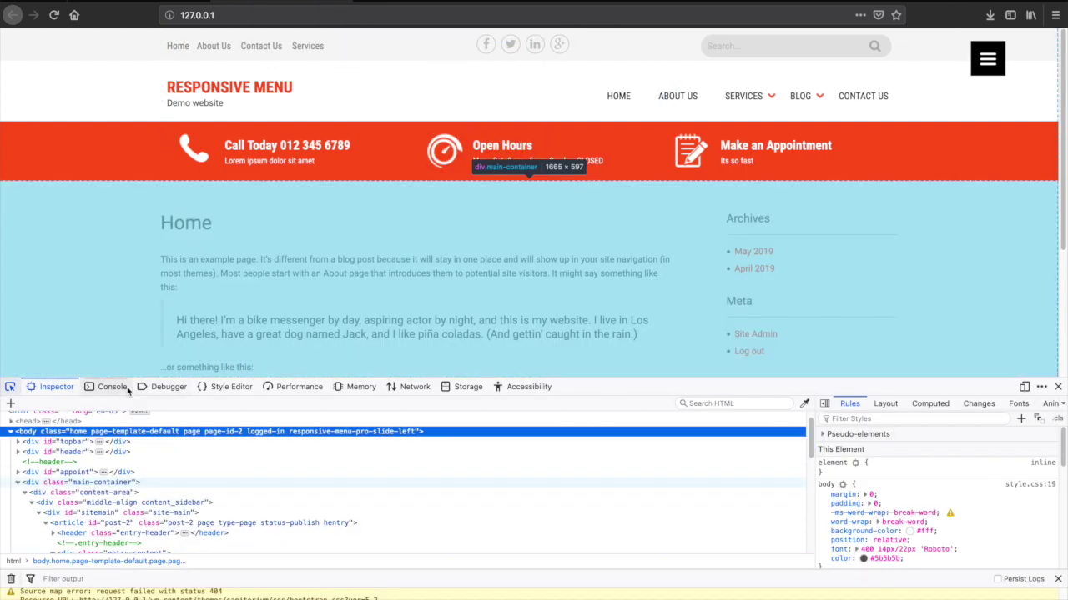
click(112, 386)
click(55, 386)
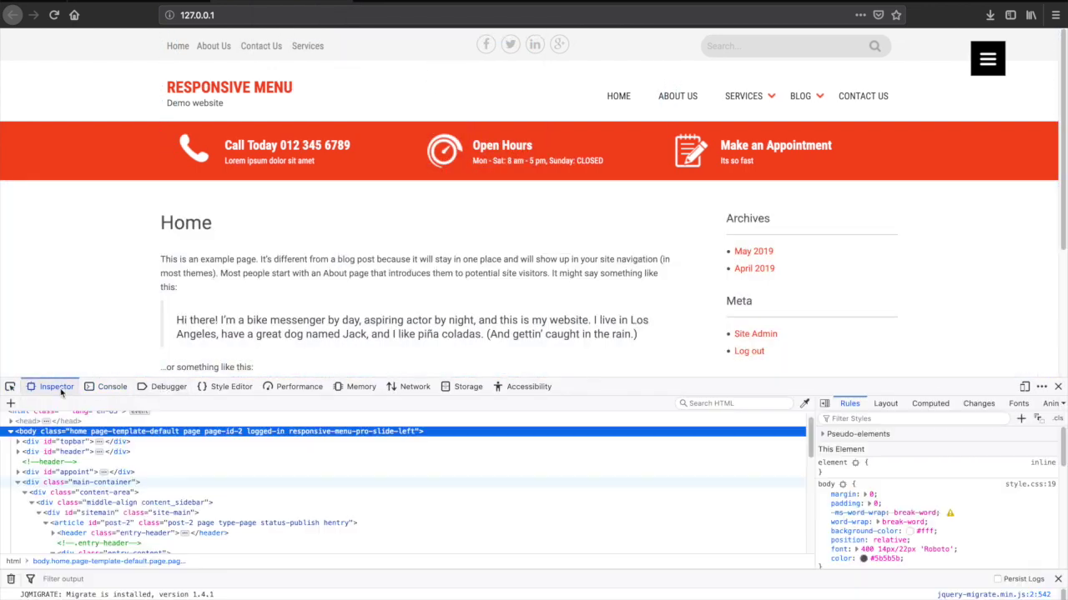
click(10, 387)
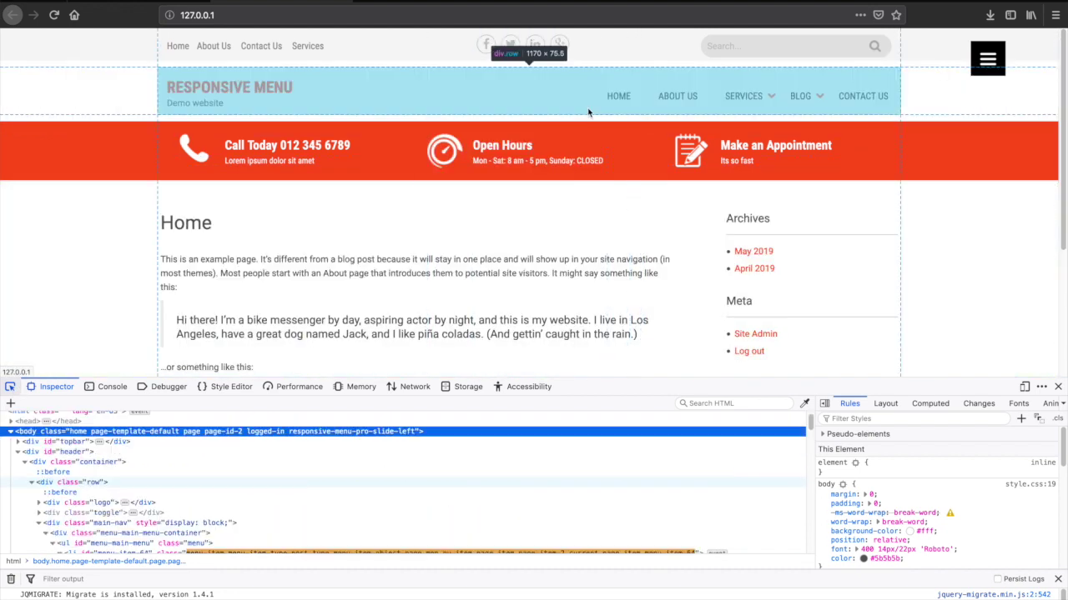
click(609, 93)
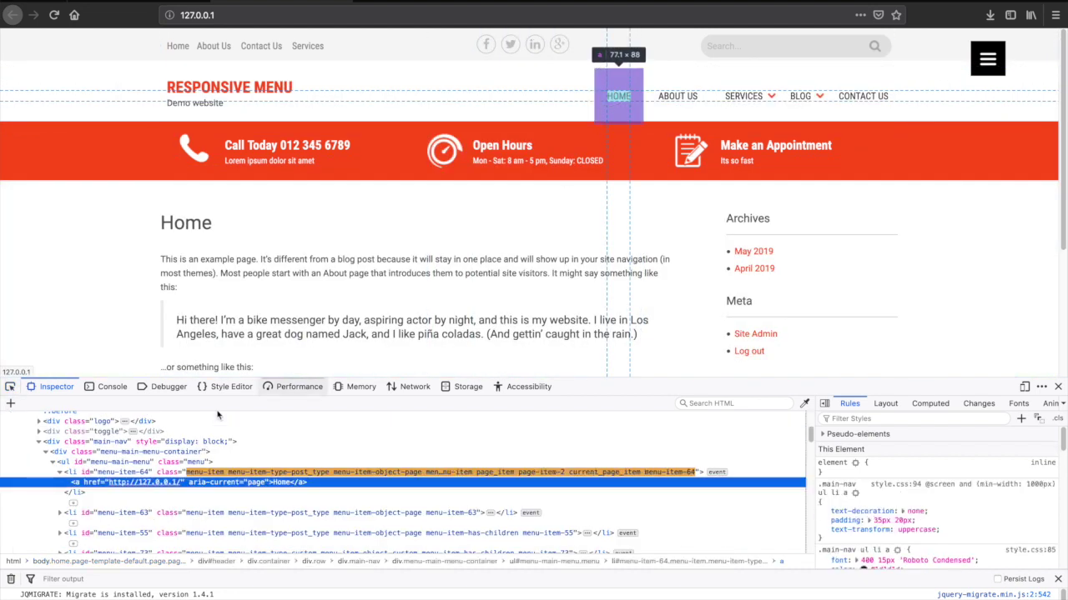
Select the ul element enclosing the main menu items and copy its id, menu-main-menu.
click(69, 464)
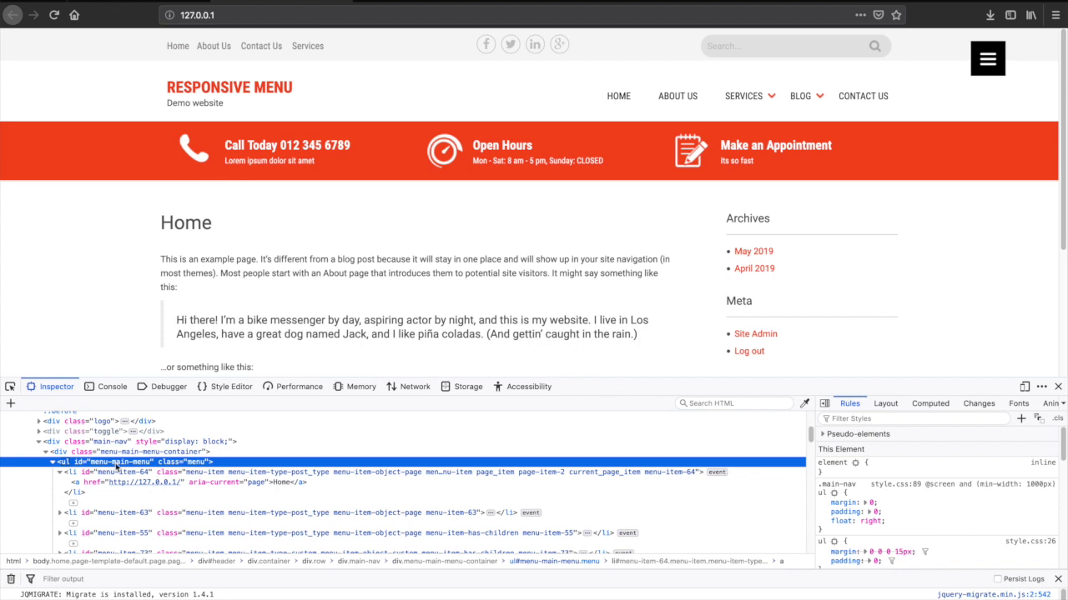
double_click(117, 463)
key(ctrl+c)
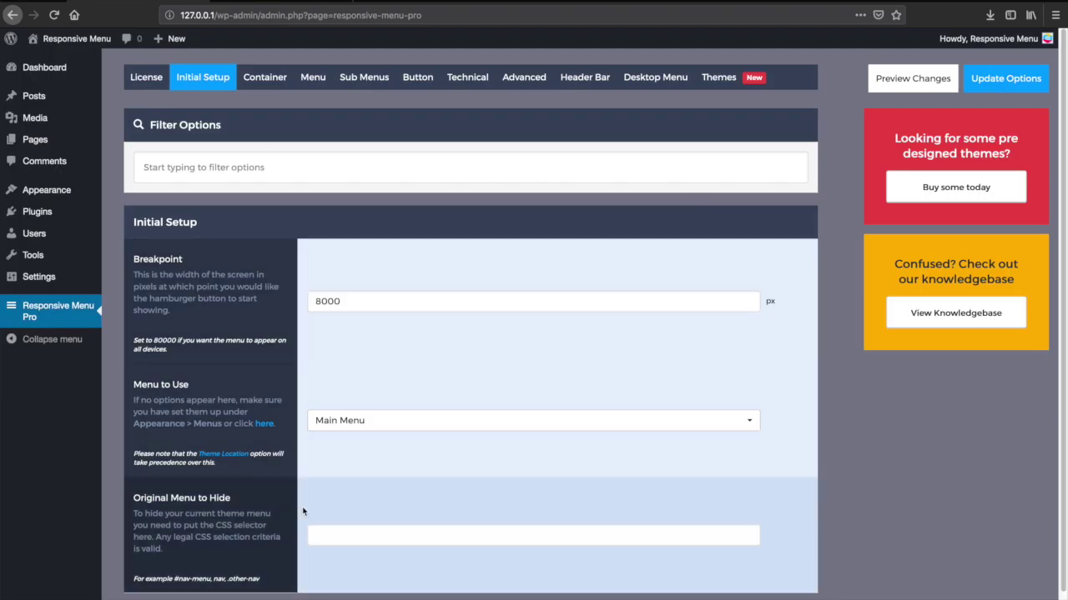
Set Original Menu to Hide to #menu-main-menu in the plugin's Initial Setup and save the options.
click(319, 534)
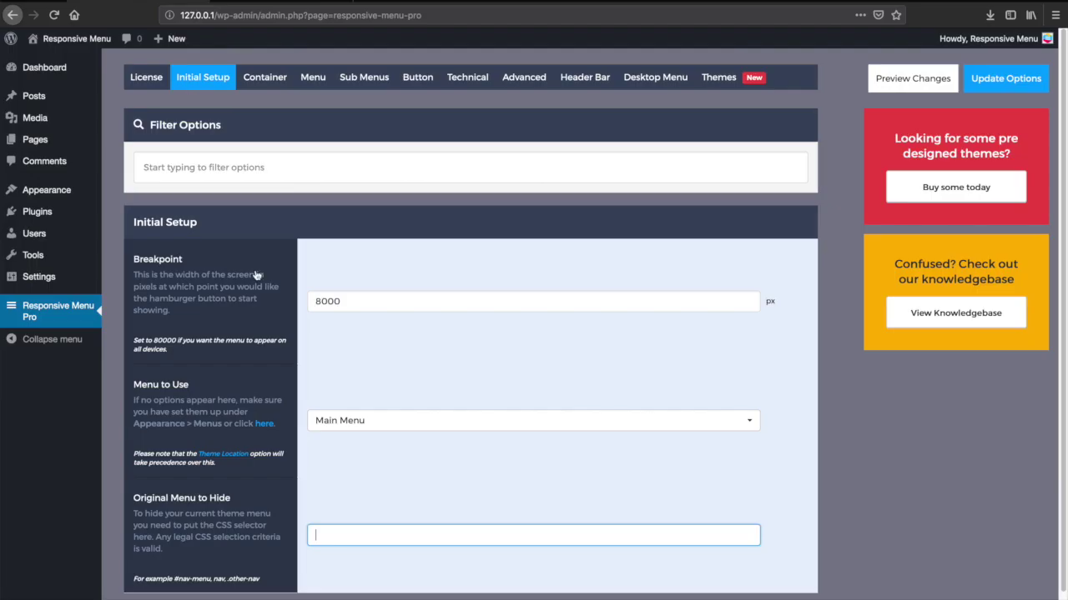
text(#)
key(ctrl+v)
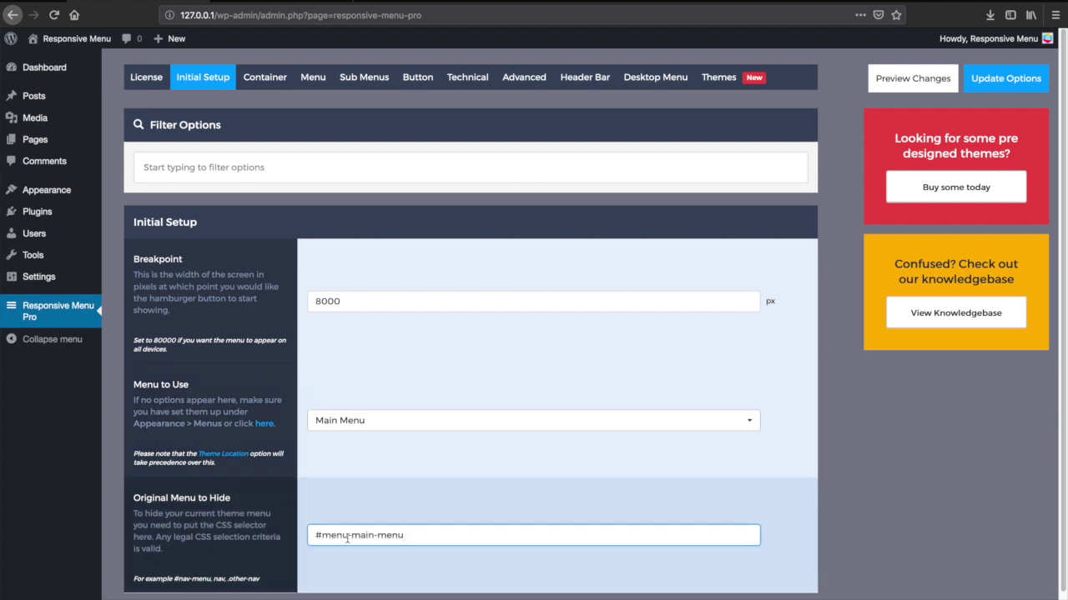
click(310, 534)
drag(414, 536, 316, 541)
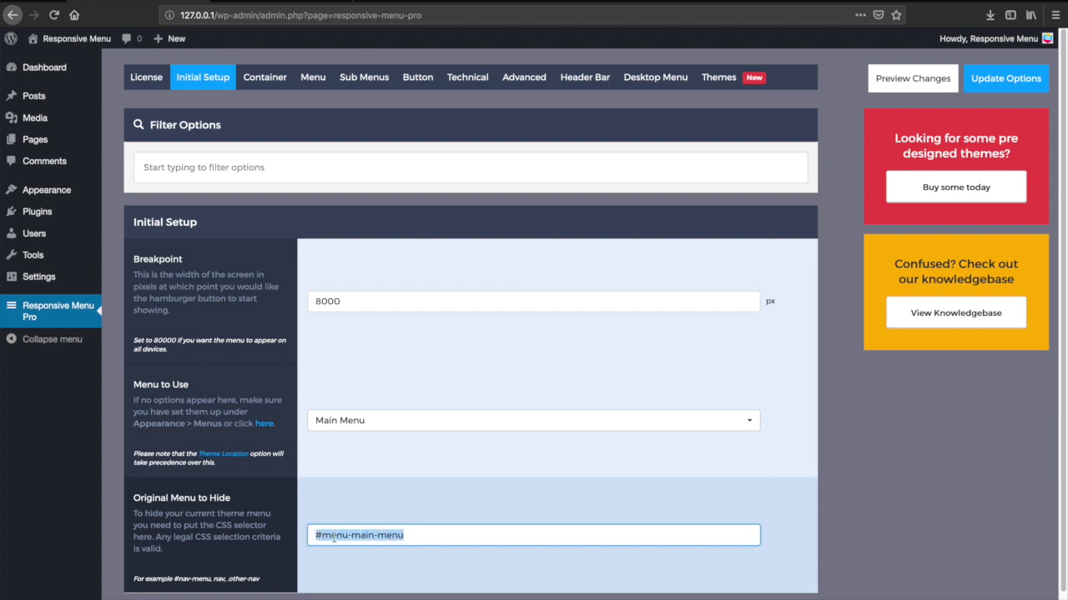
click(338, 538)
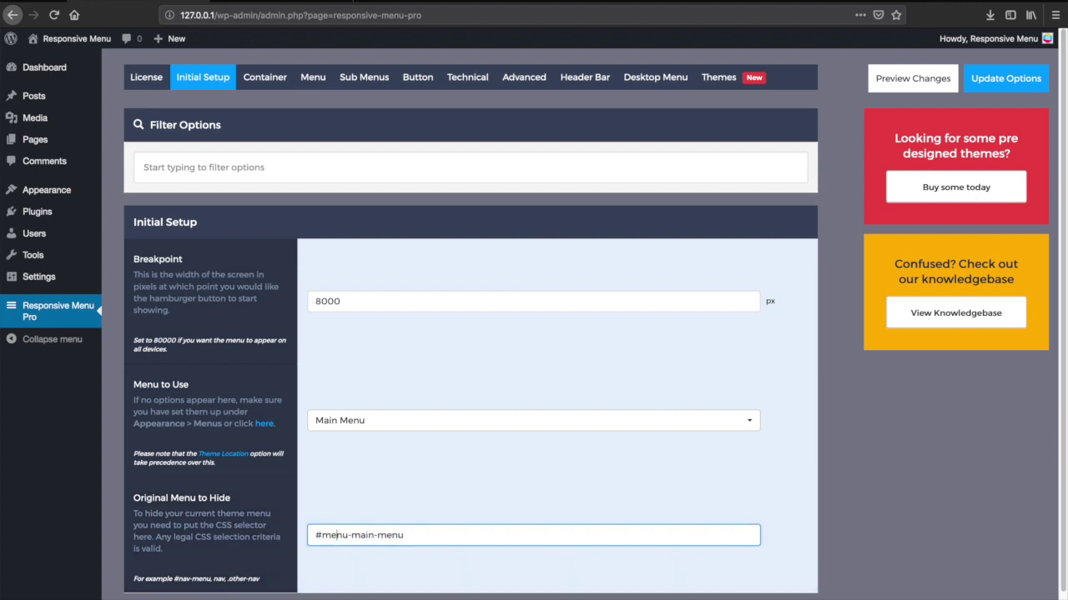
click(290, 75)
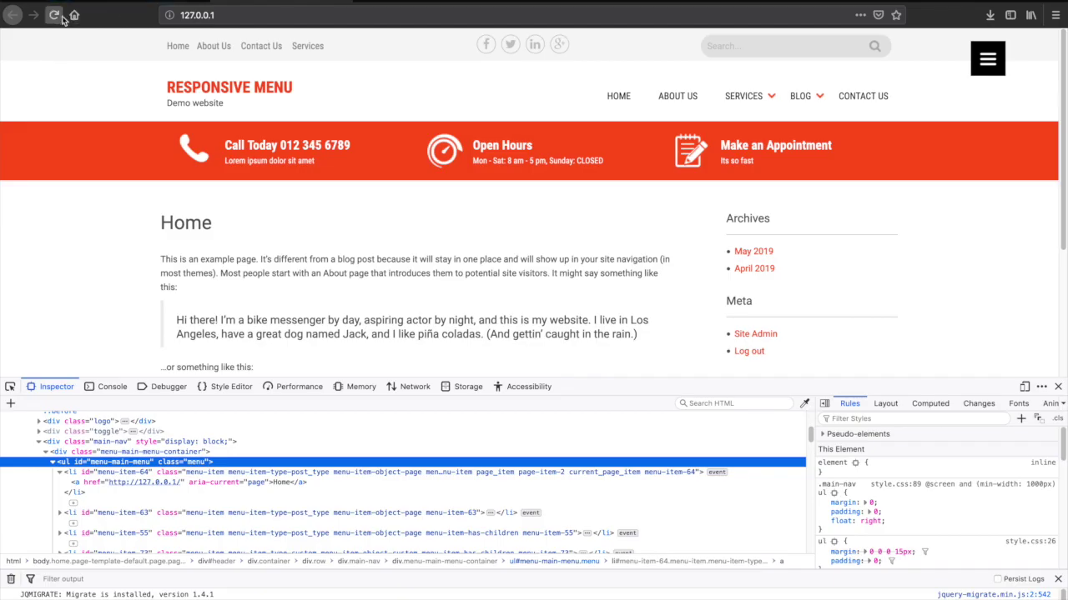
Reload the demo website and check its header at full width and in a narrowed window.
click(55, 15)
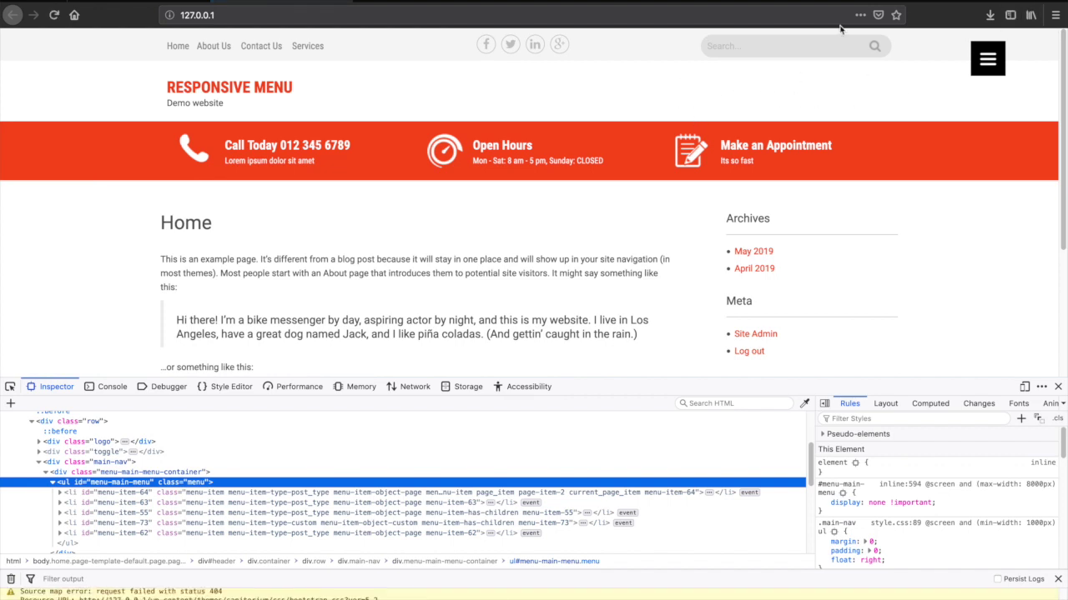
key(ctrl+super+f)
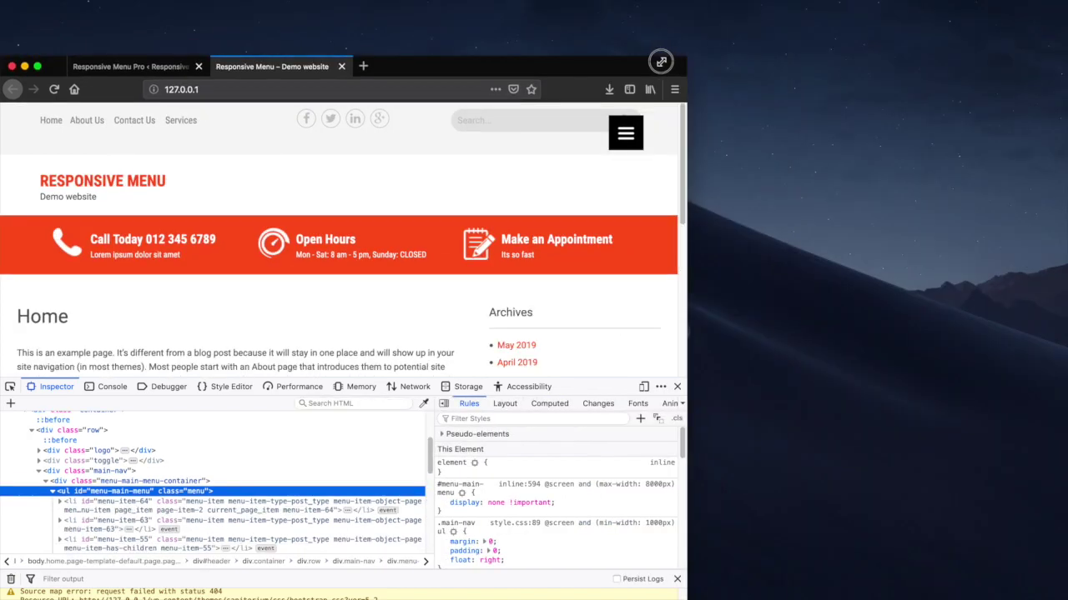
drag(984, 52, 560, 70)
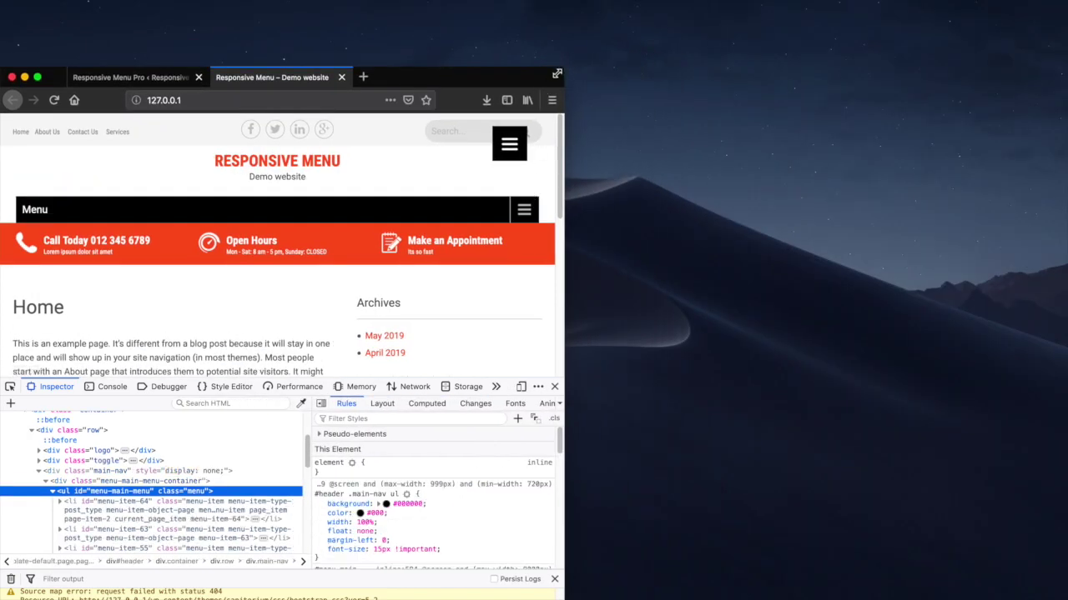
key(ctrl+super+f)
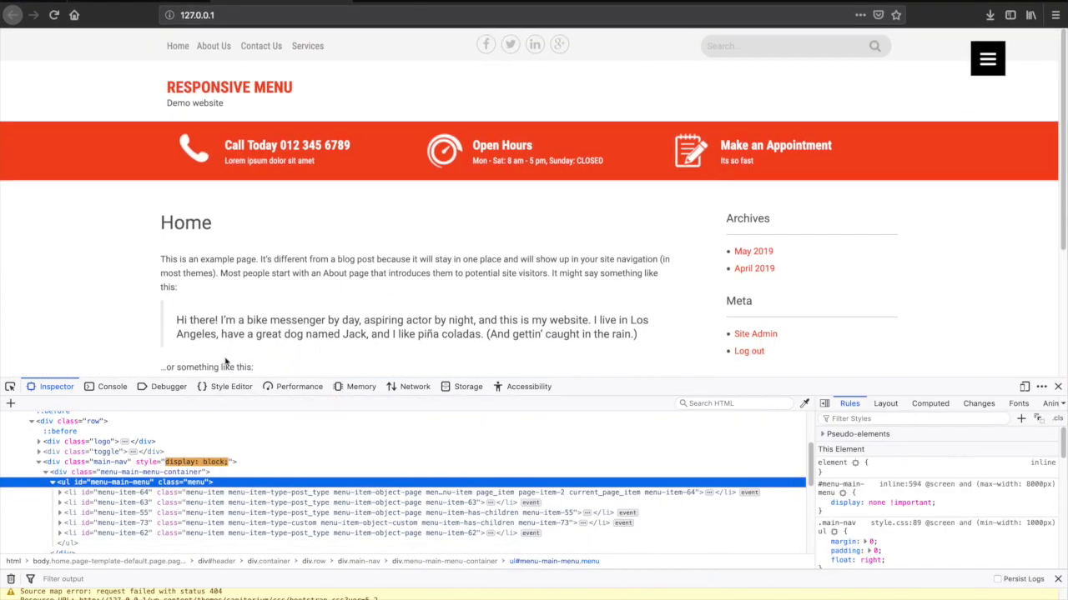
Inspect the grey bar above the site header and get the id of its outer div, topbar.
click(10, 386)
click(409, 50)
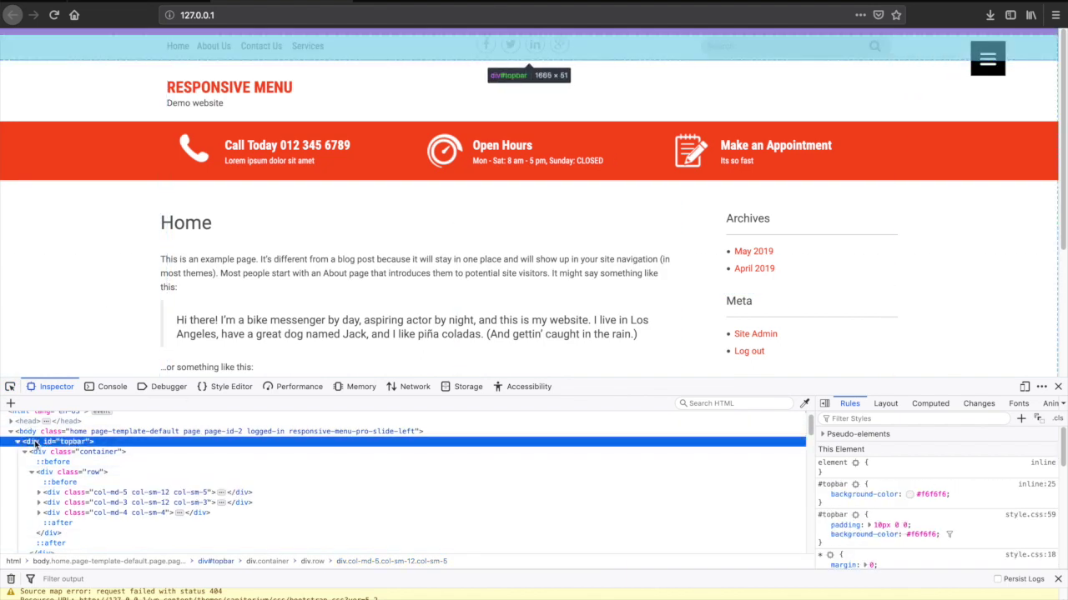
double_click(76, 442)
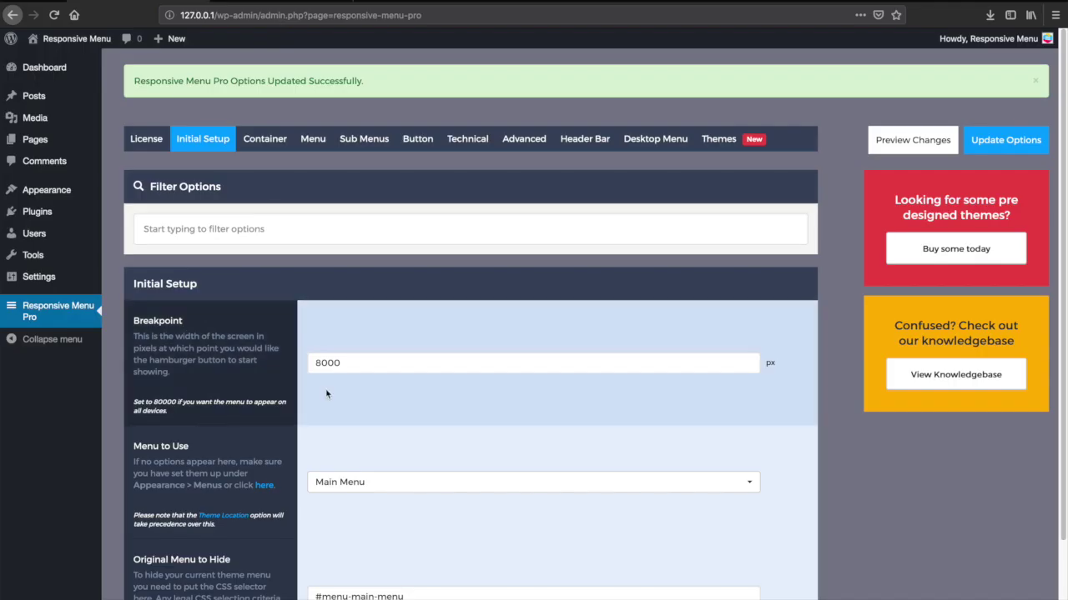
Add #topbar after #menu-main-menu in Original Menu to Hide, separated by a comma, and update the options.
scroll(365, 401, down, 2)
click(424, 498)
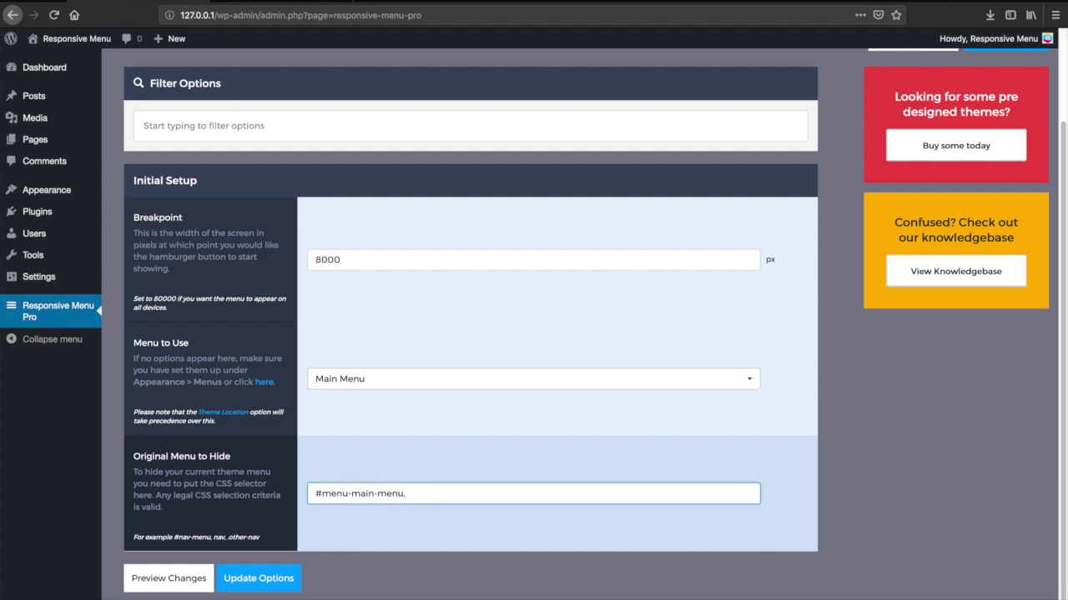
text(topbar)
click(288, 575)
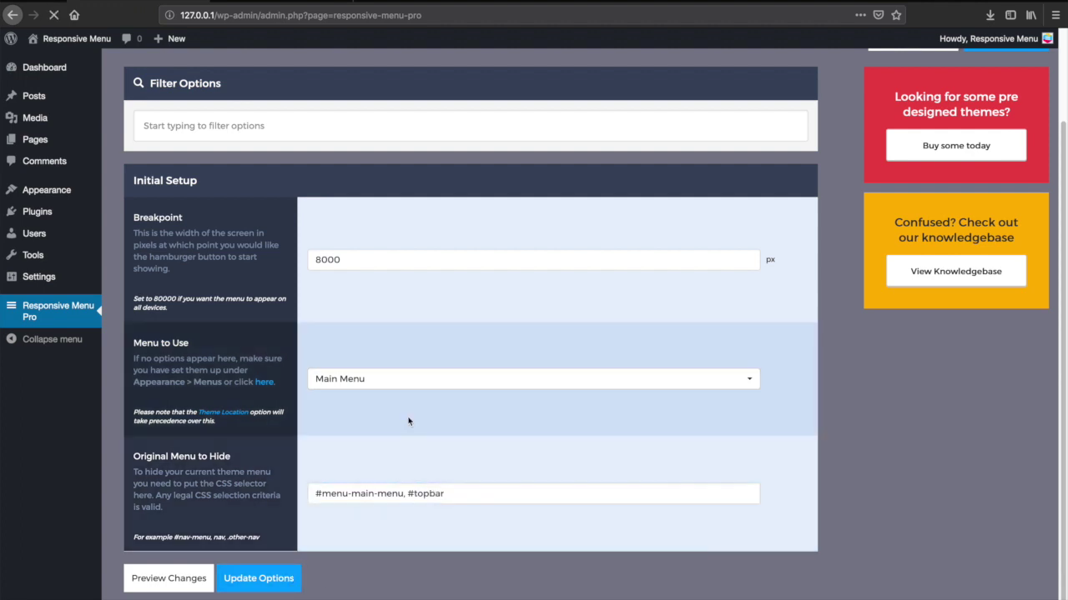
Reload the demo website and narrow the browser window until the theme's mobile menu layout is shown.
key(ctrl+Tab)
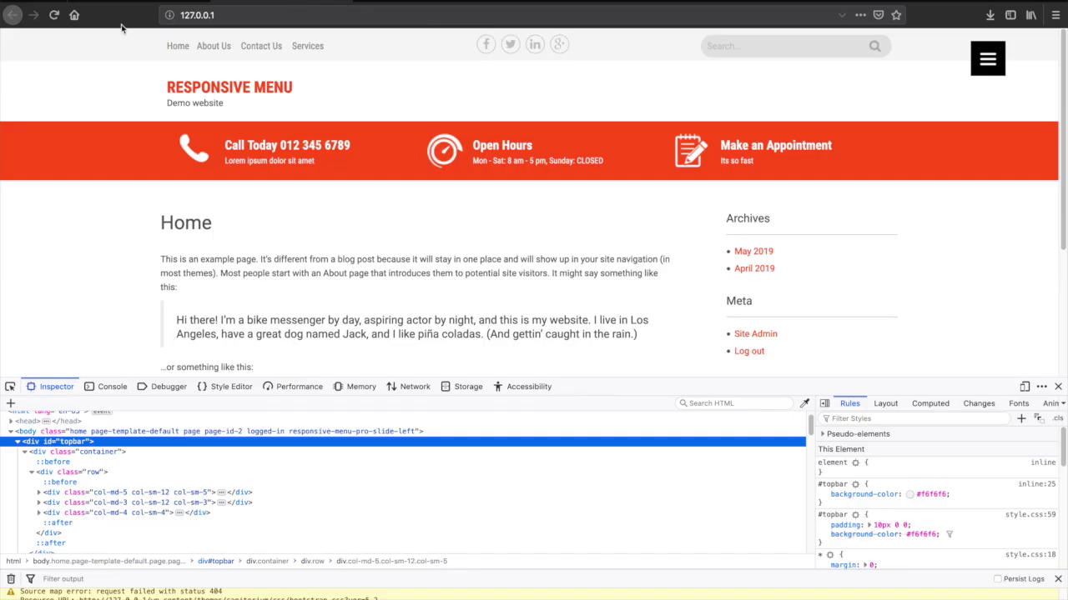
click(54, 17)
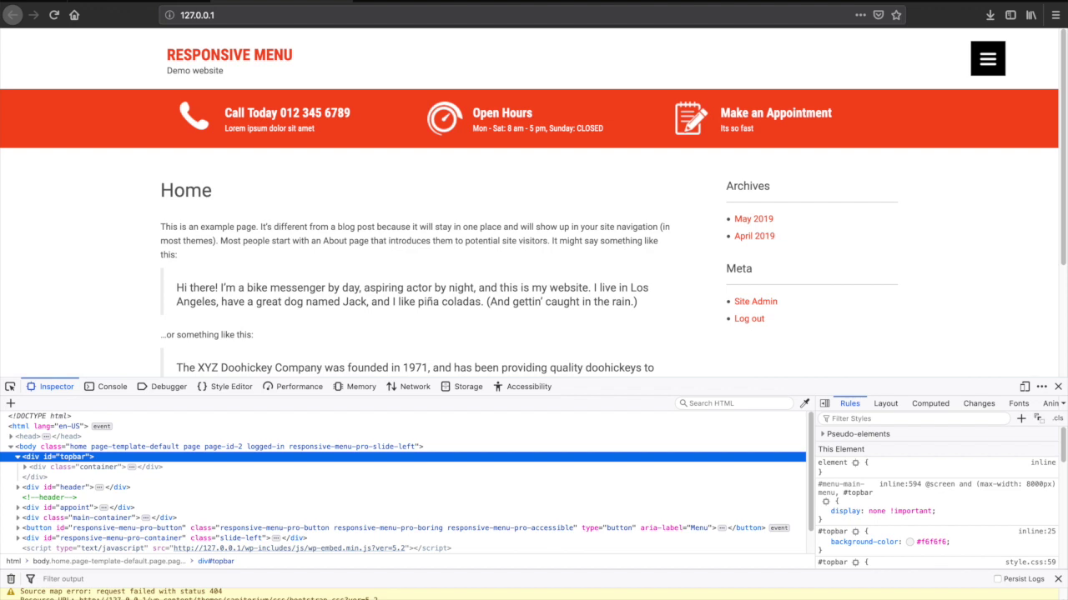
key(ctrl+super+f)
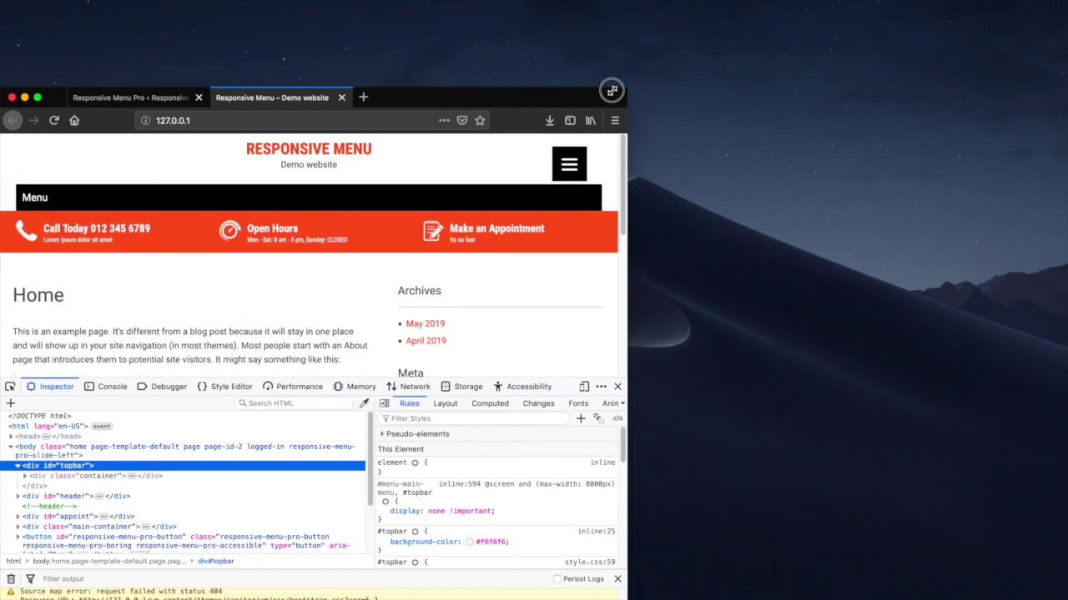
drag(611, 90, 600, 89)
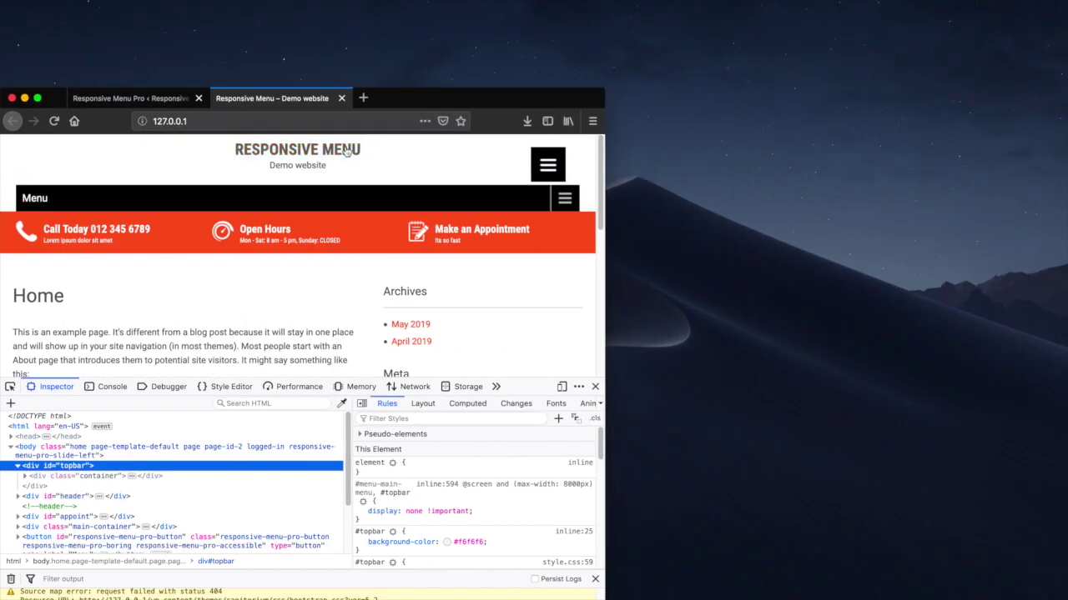
Inspect the theme's black mobile Menu bar below the site title and get the class of its parent div, toggle.
click(10, 387)
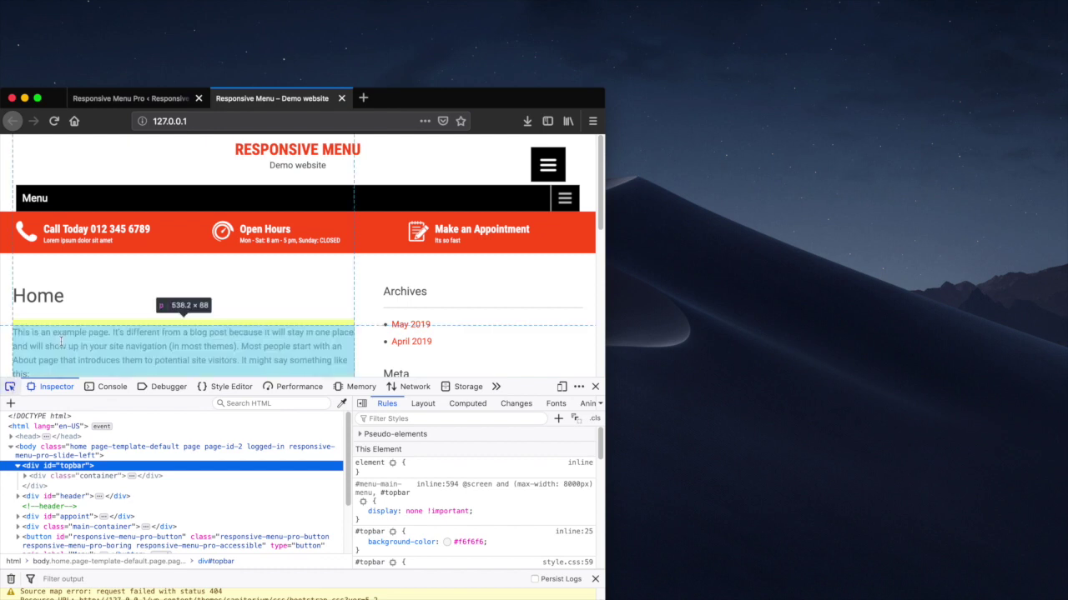
click(77, 206)
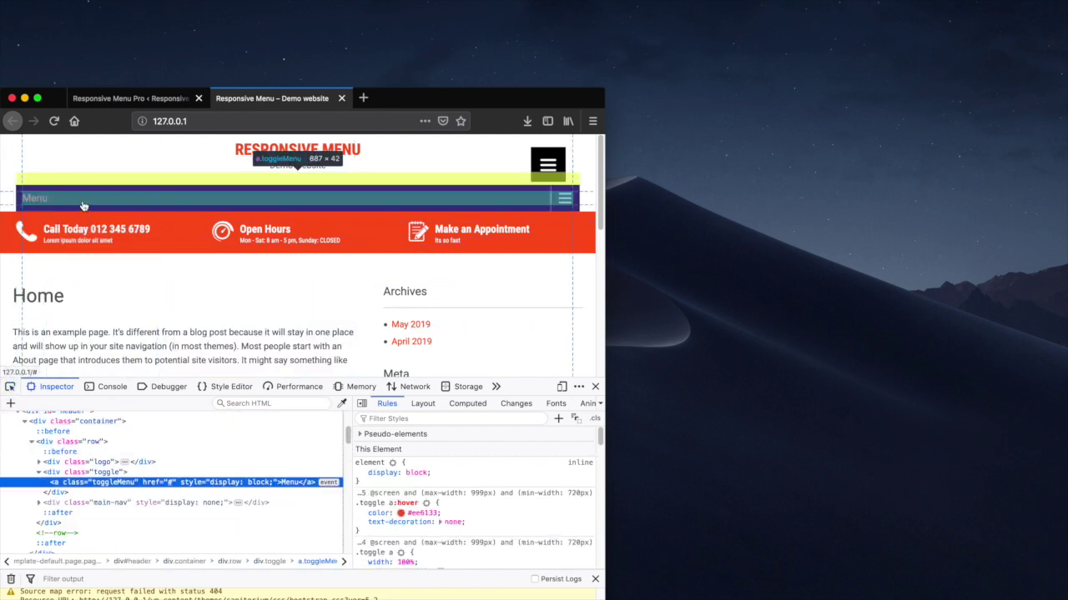
click(60, 473)
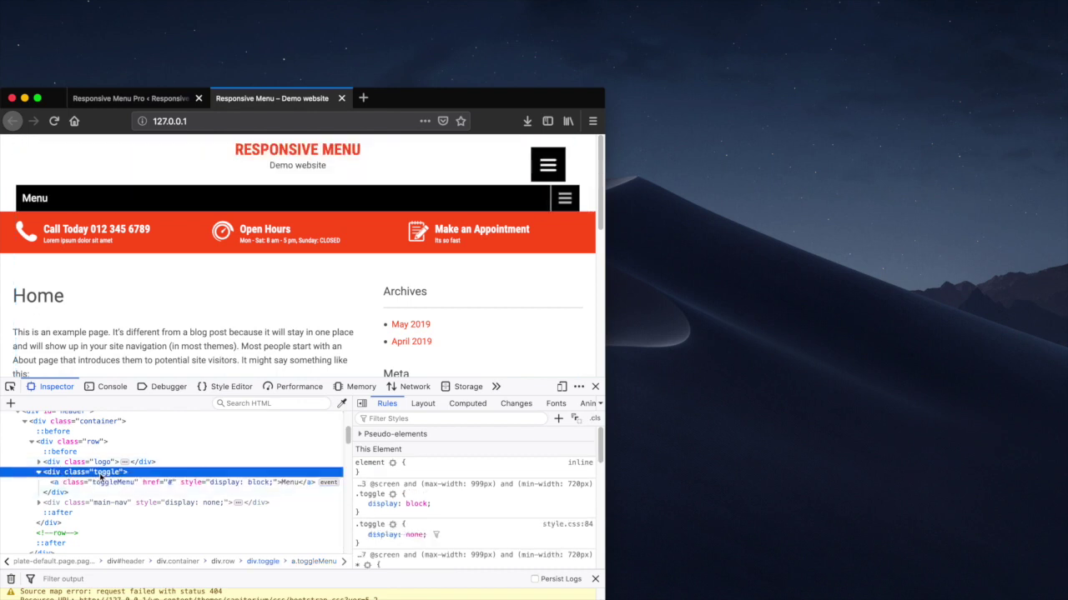
double_click(104, 472)
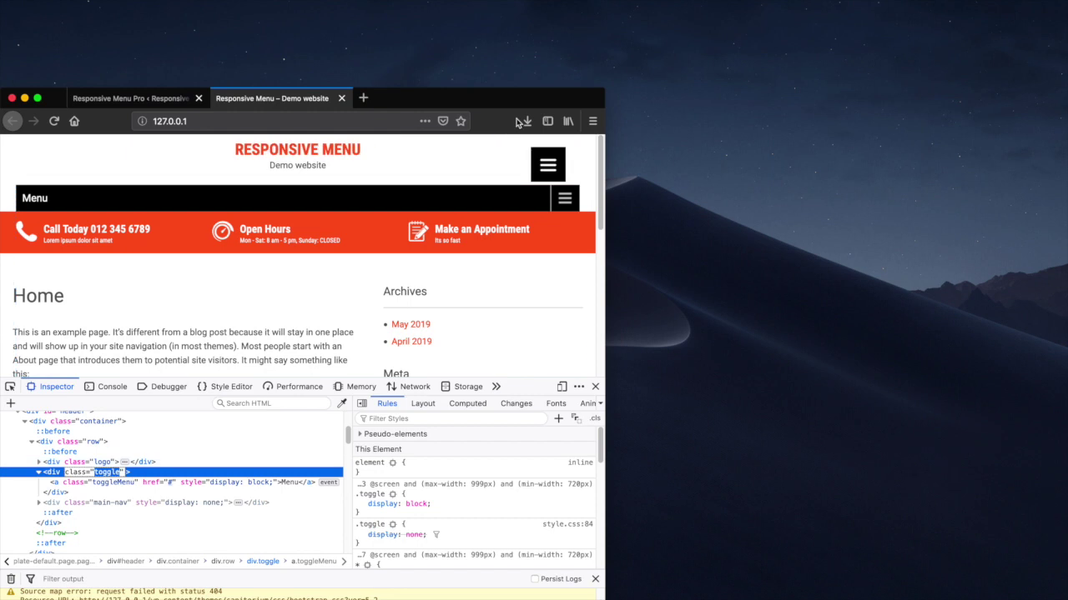
Add .toggle after #topbar in Original Menu to Hide, separated by a comma, and update the options.
click(151, 98)
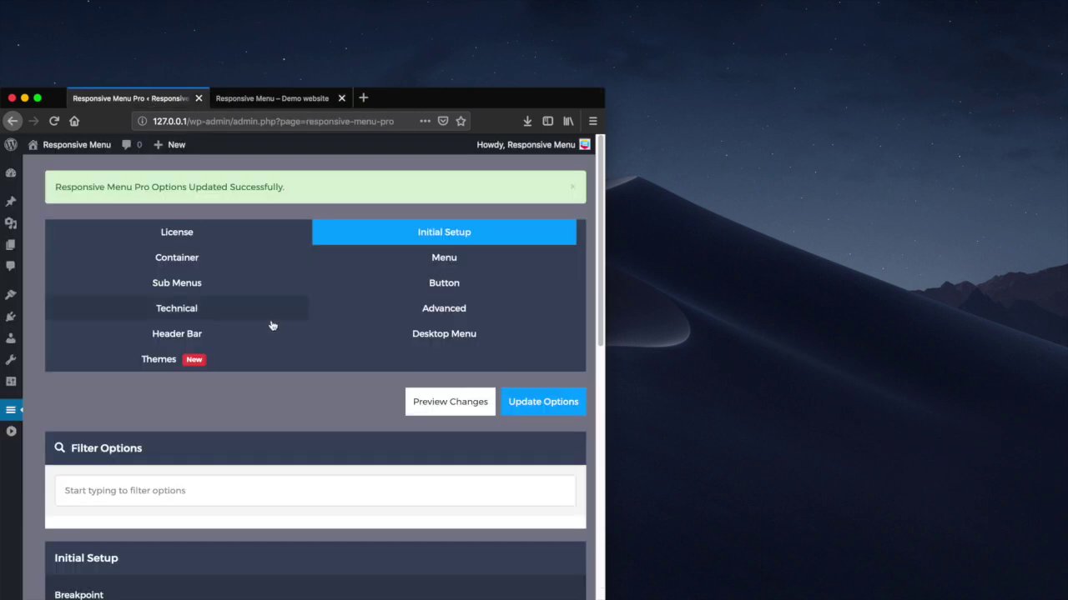
scroll(275, 334, down, 10)
click(244, 288)
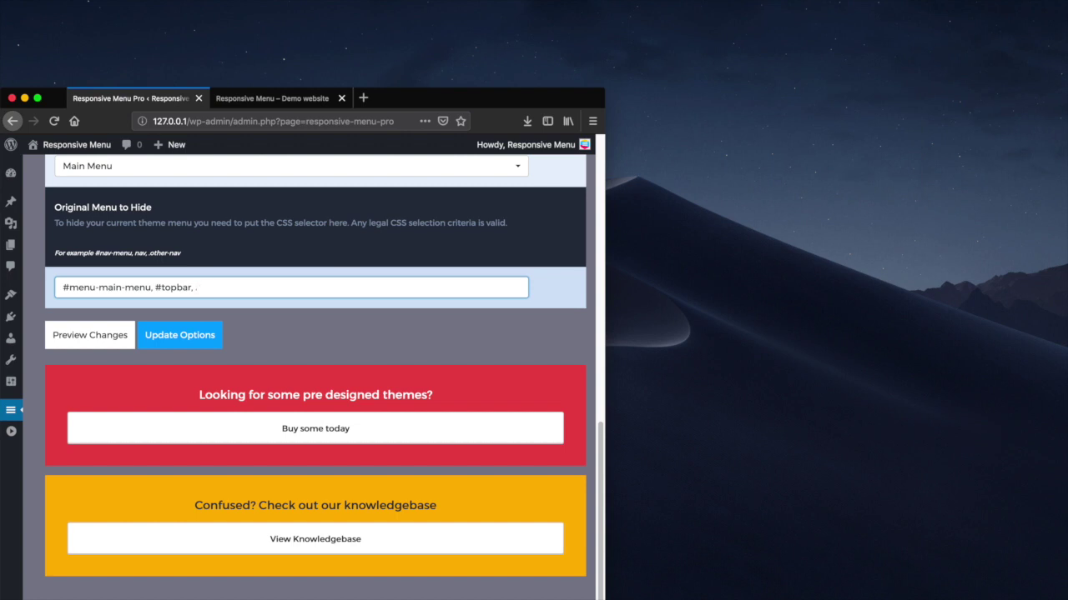
text(, .toggle)
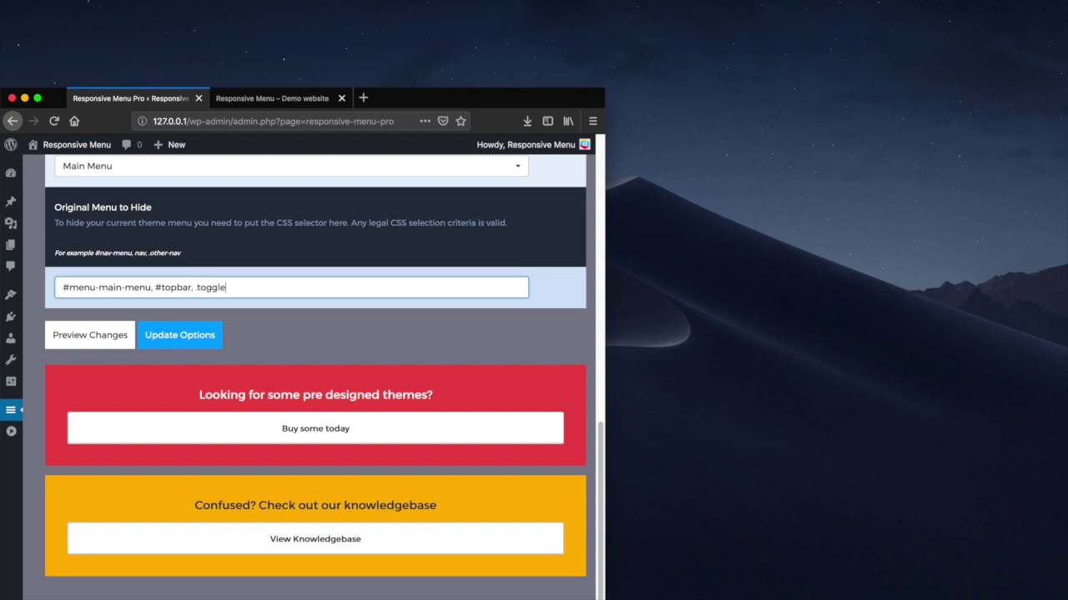
click(209, 330)
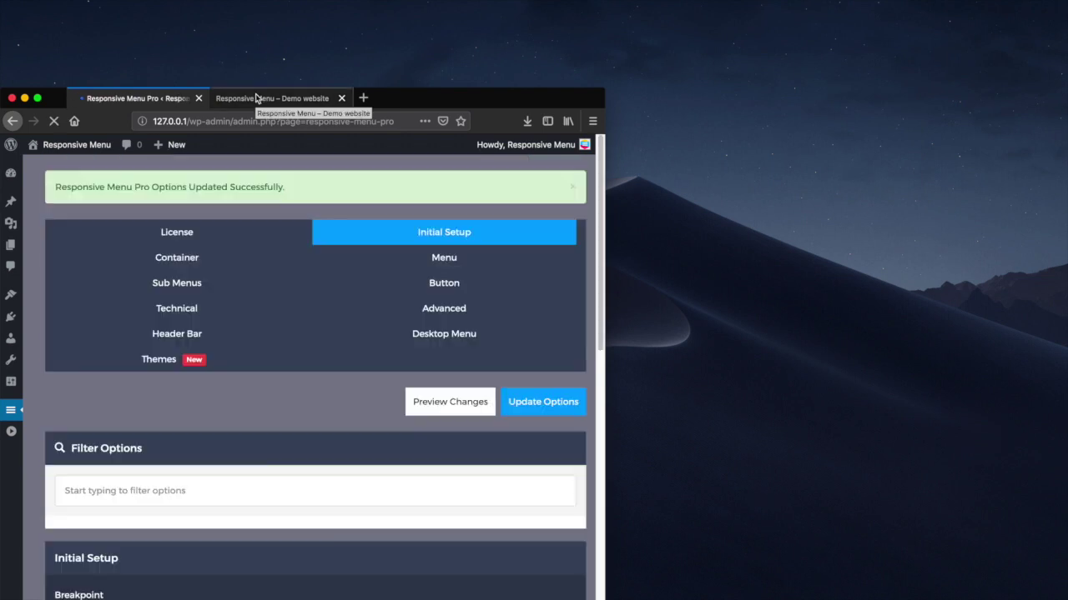
Reload the demo website, widen the browser window and close the developer tools to check the header.
click(255, 99)
click(48, 125)
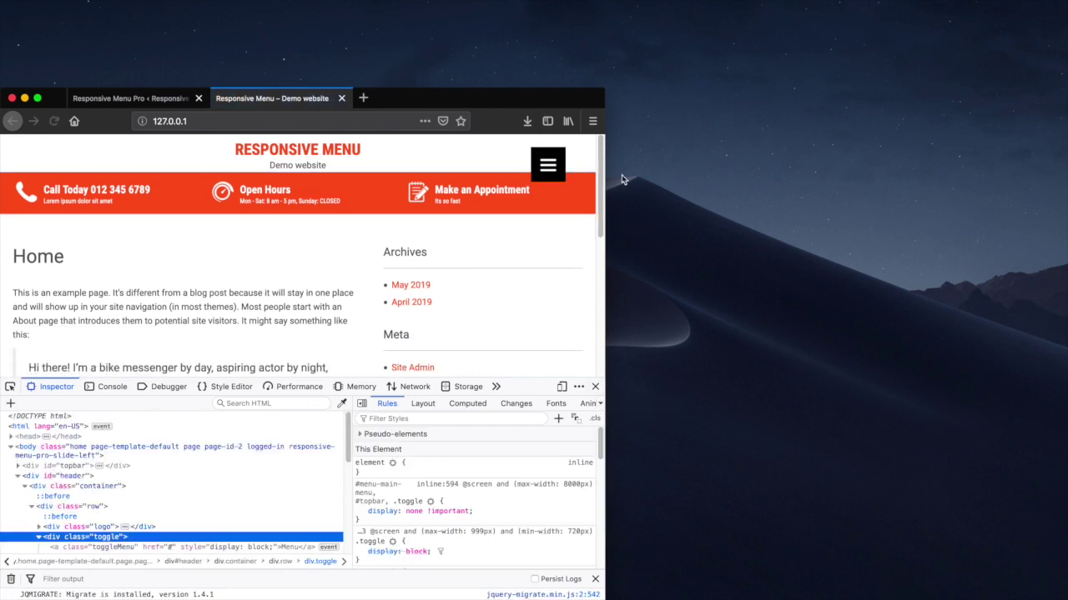
drag(605, 181, 689, 193)
click(683, 383)
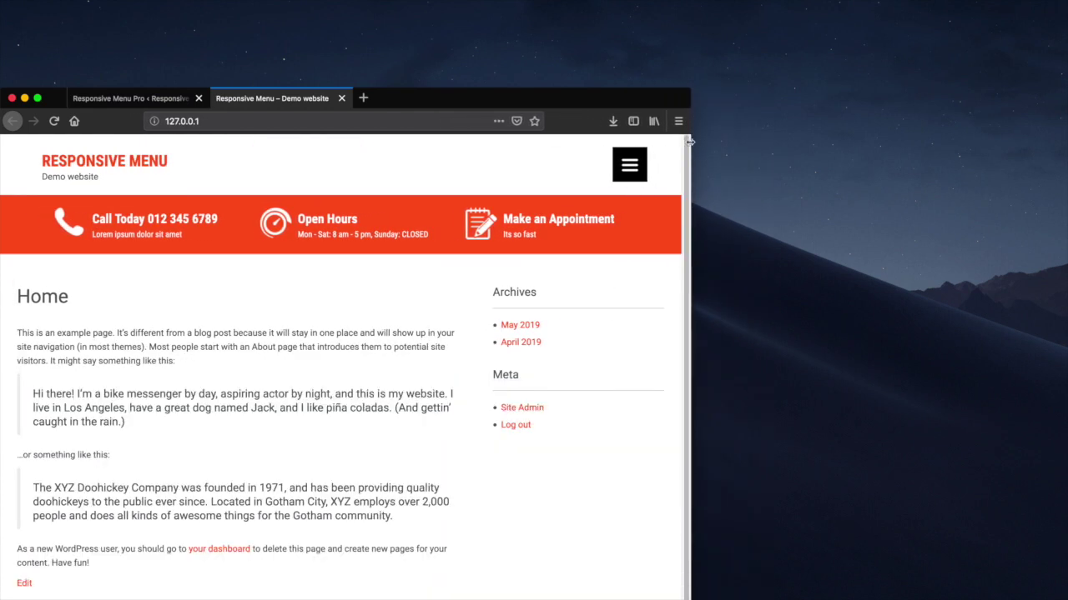
Enlarge the browser window to full width and test the responsive menu by opening and closing it.
double_click(685, 88)
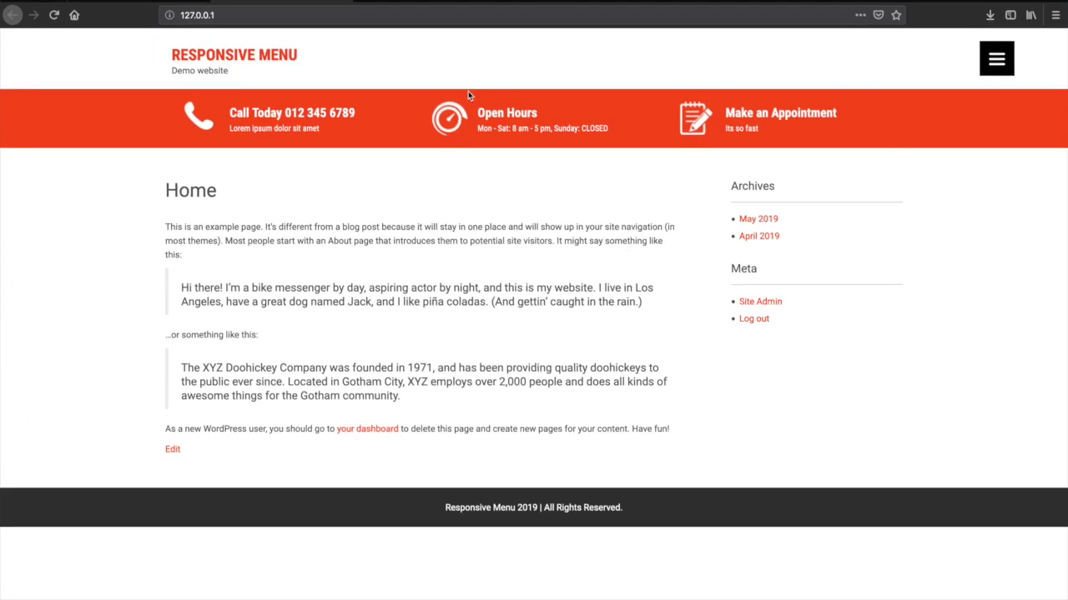
click(997, 57)
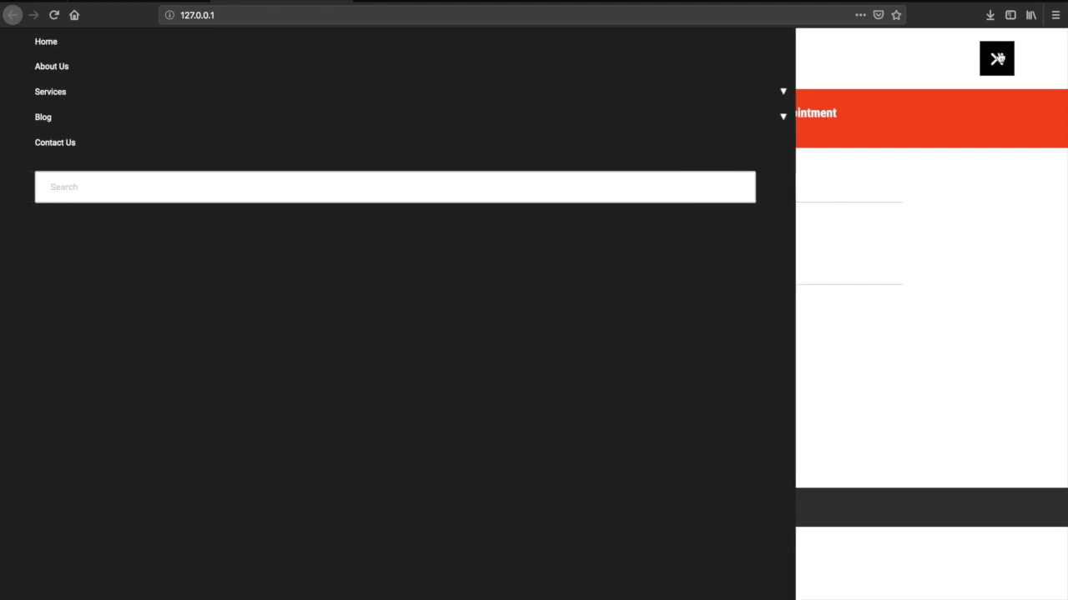
click(996, 57)
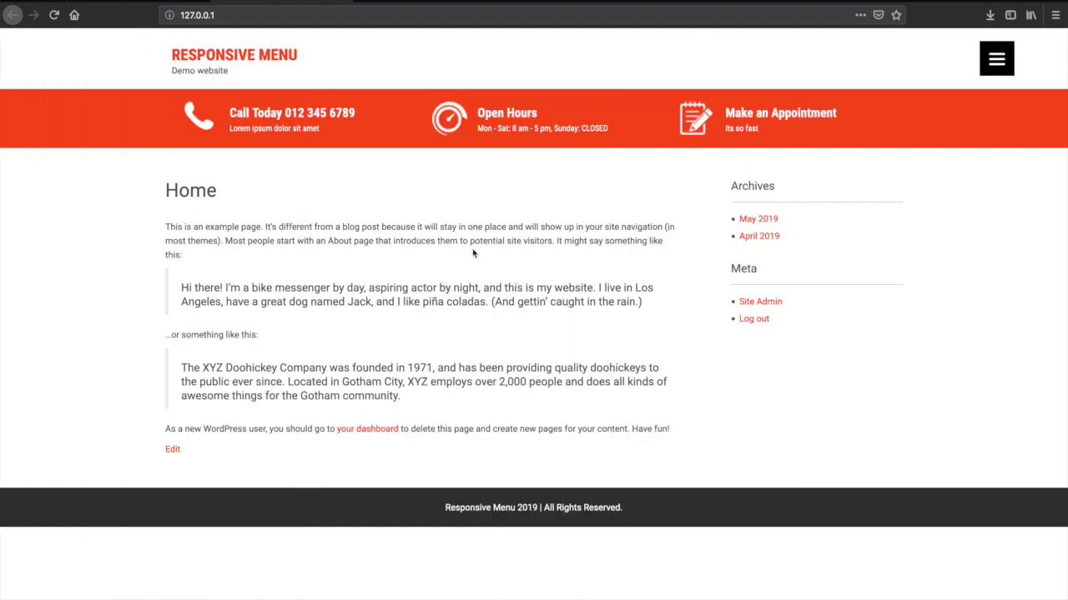